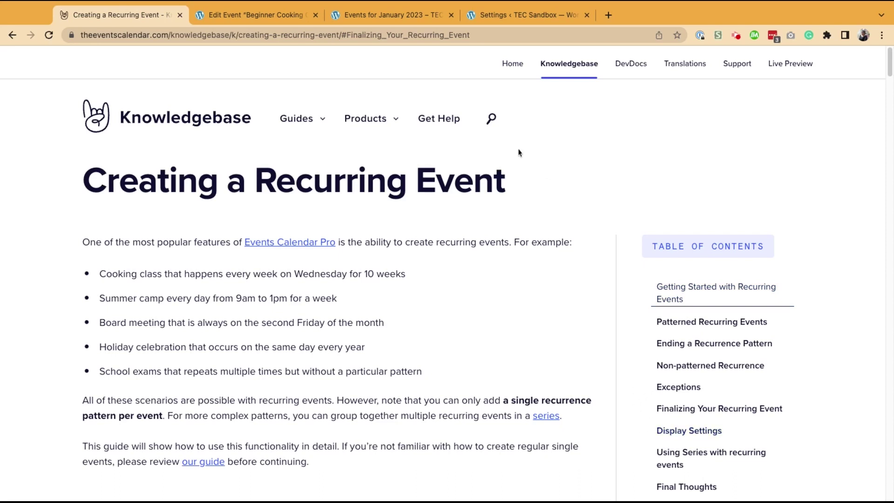
Switch to the January 2023 events calendar showing Beginner Cooking Class on January 8
left_click(389, 21)
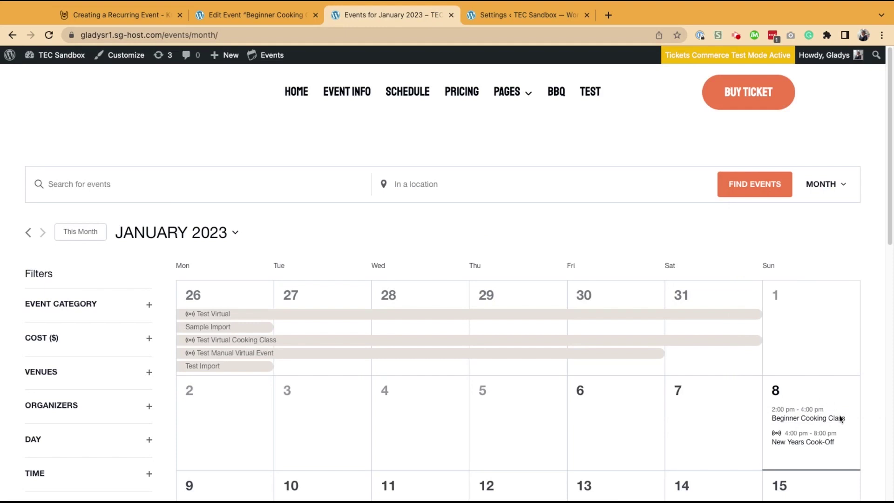
Preview the January 8 Beginner Cooking Class, then bring up its Edit Event screen
mouse_move(841, 422)
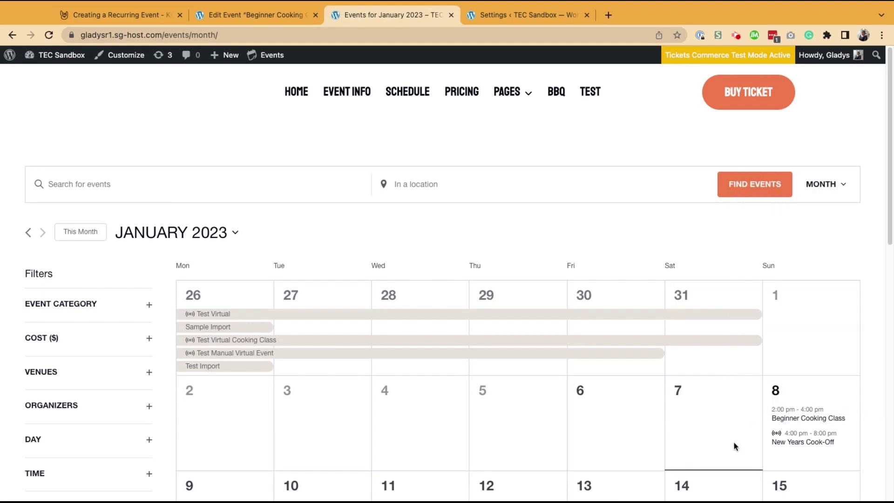
left_click(278, 18)
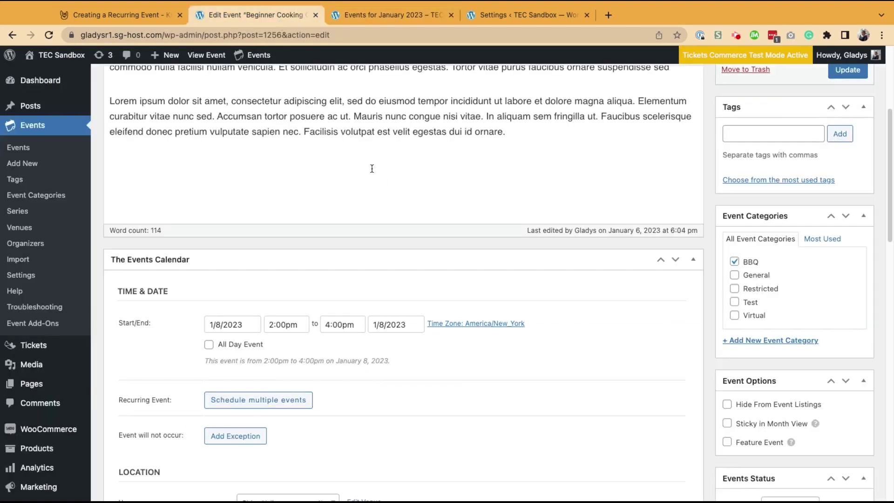
Turn on recurrence for Beginner Cooking Class and set it to repeat weekly on Sunday
scroll(378, 207, "up", 5)
scroll(380, 205, "down", 4)
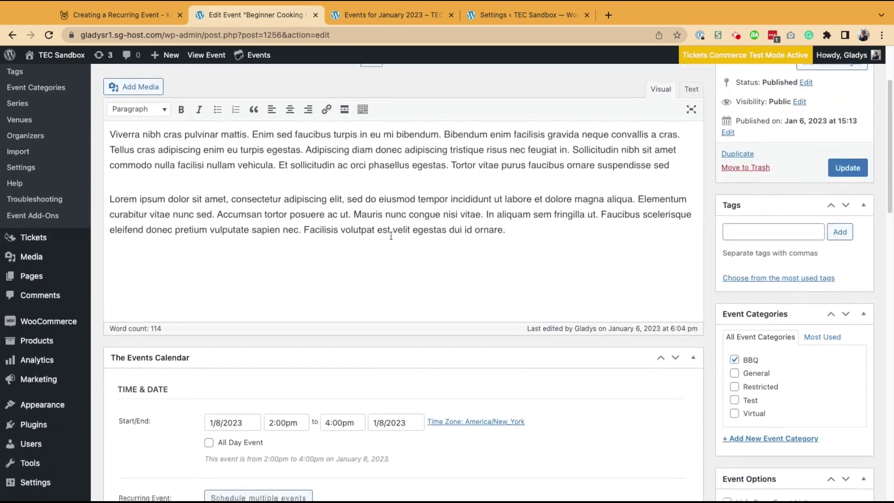
scroll(395, 241, "down", 3)
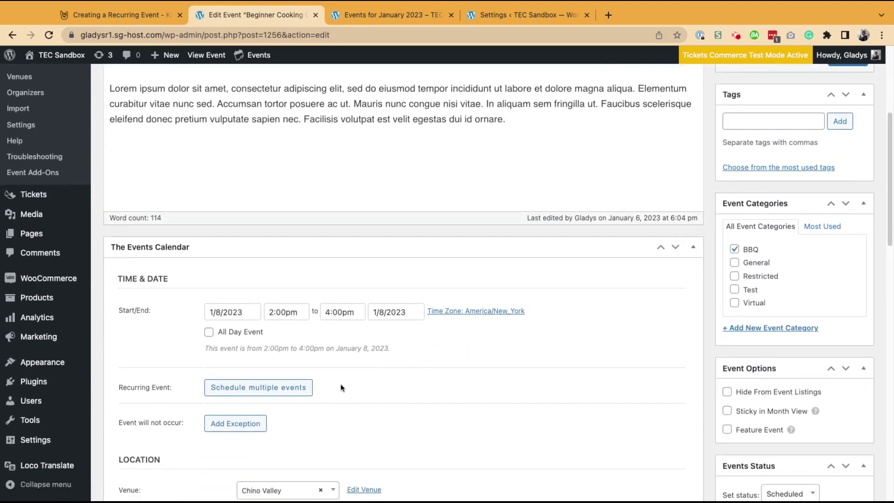
left_click(238, 394)
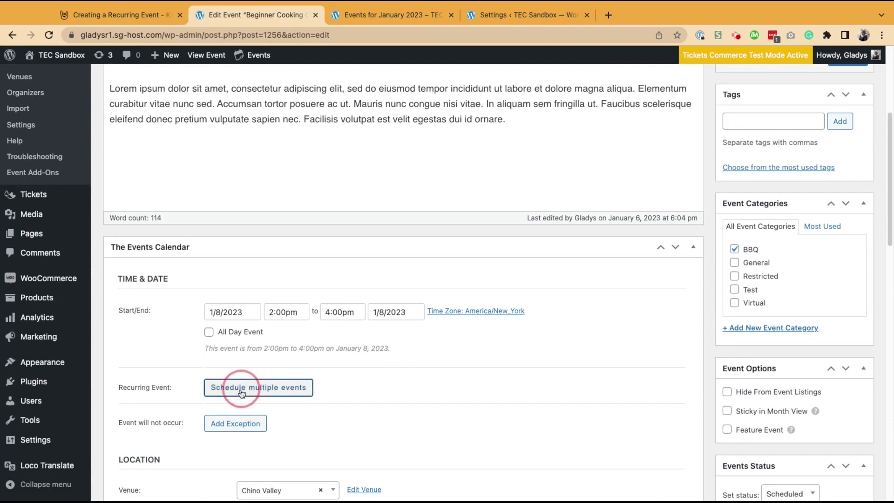
scroll(312, 387, "down", 1)
scroll(312, 386, "down", 3)
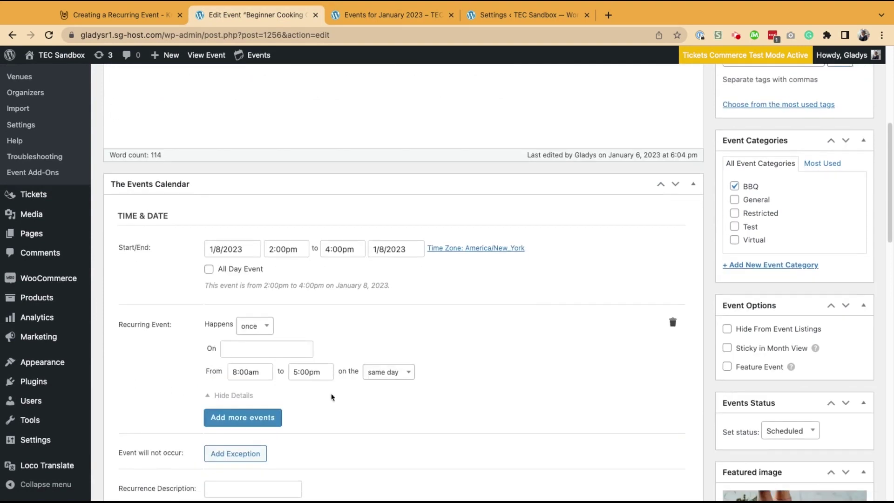
left_click(258, 329)
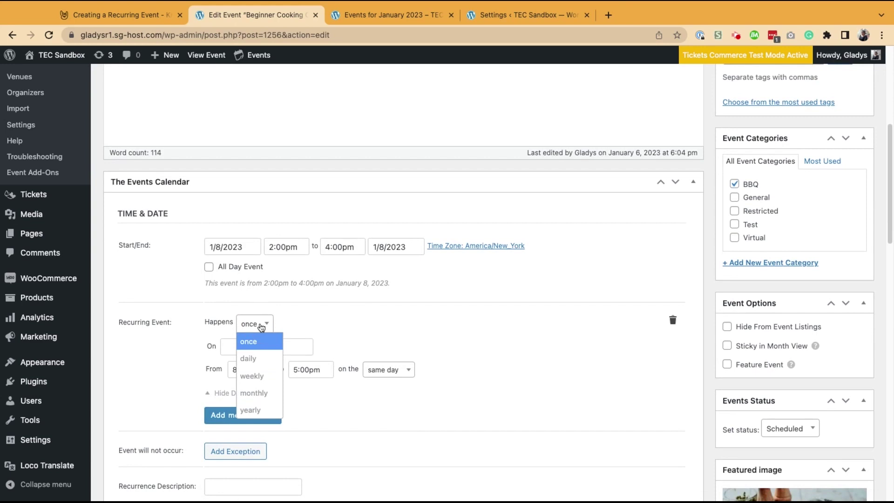
left_click(261, 374)
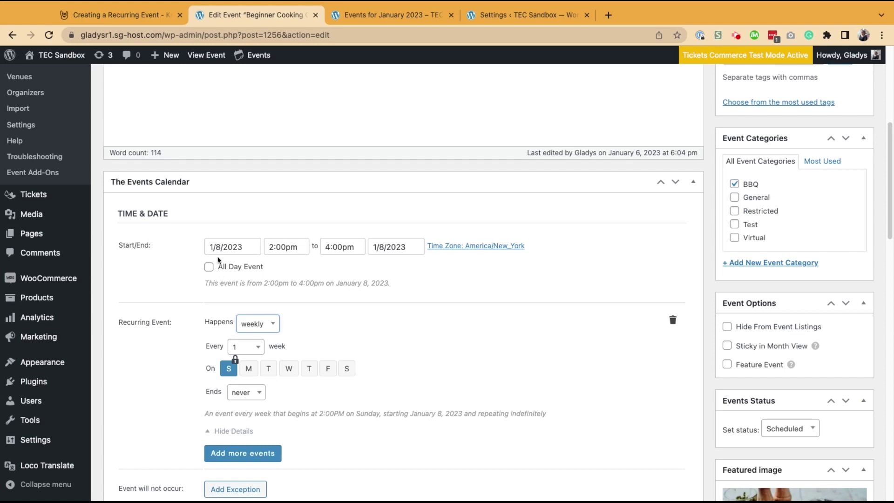
Check the end-date option, then make the weekly series end after 10 events instead
left_click(250, 402)
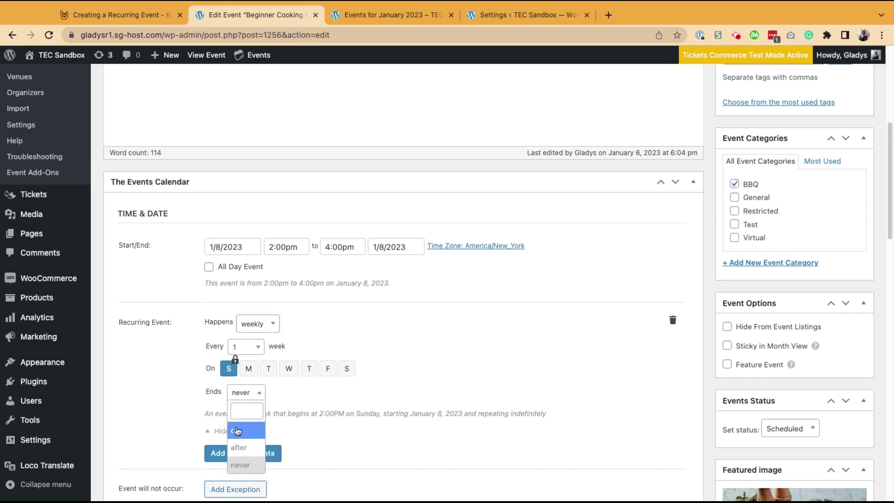
left_click(239, 430)
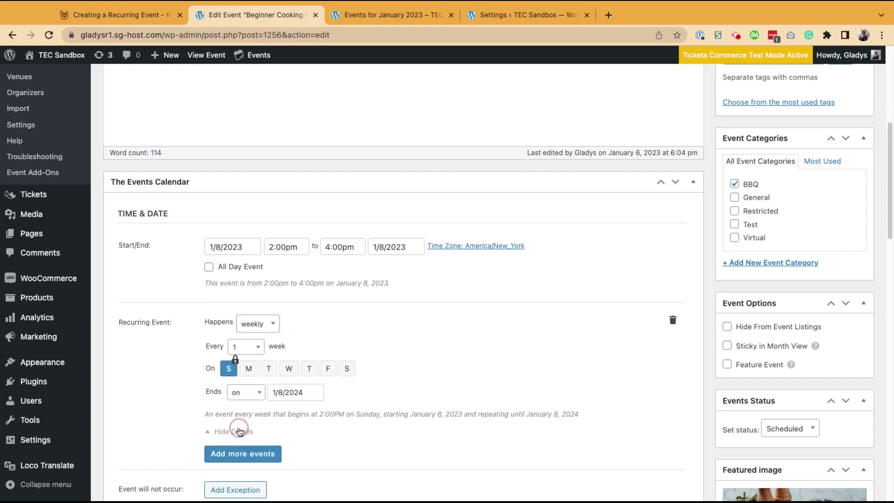
left_click(283, 393)
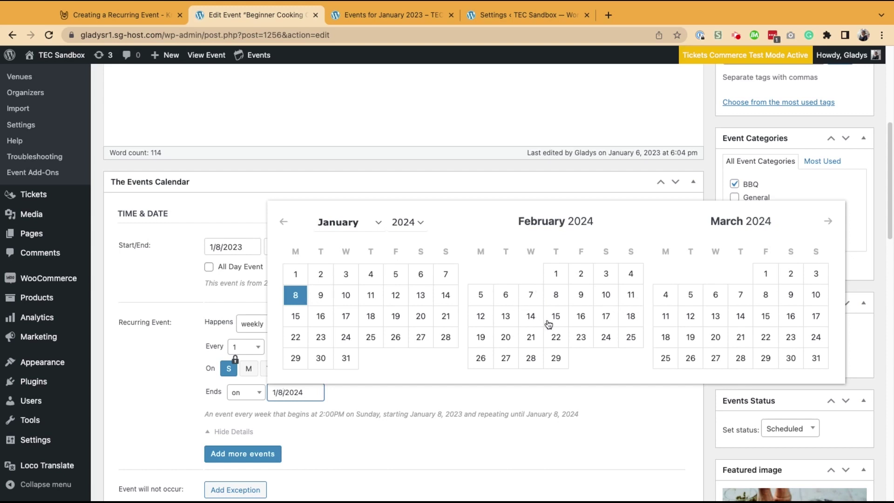
left_click(400, 396)
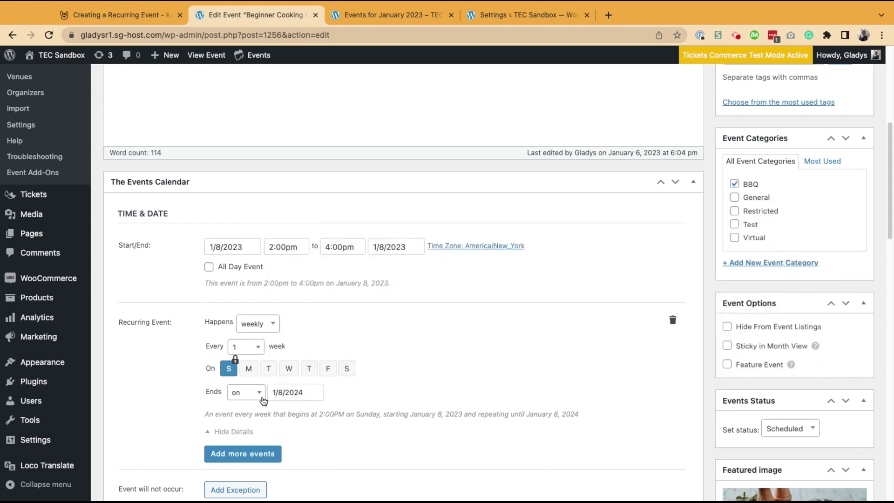
left_click(258, 397)
left_click(242, 445)
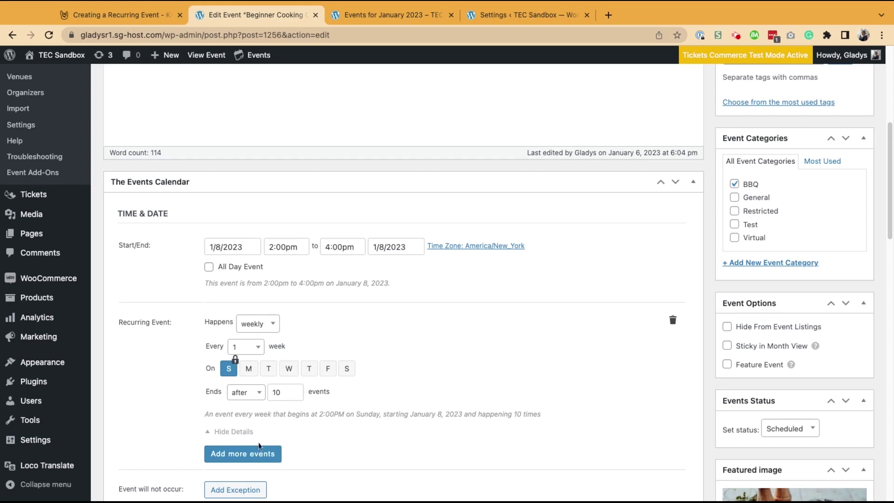
Add a one-off extra date on January 18, 2023, from 2:00pm to 4:00pm
scroll(410, 412, "down", 3)
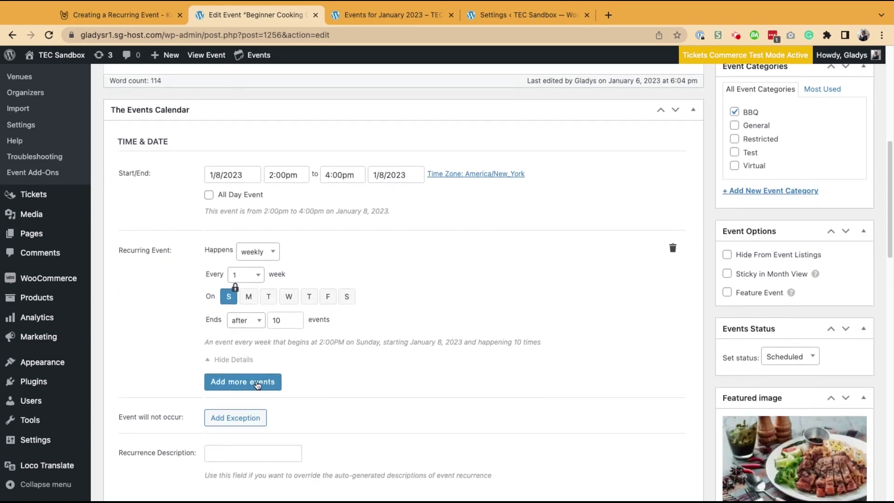
left_click(257, 383)
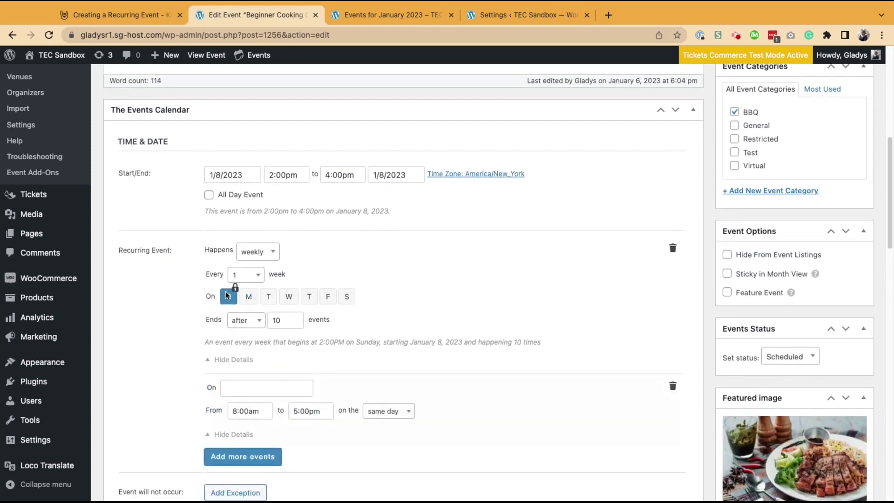
left_click(247, 389)
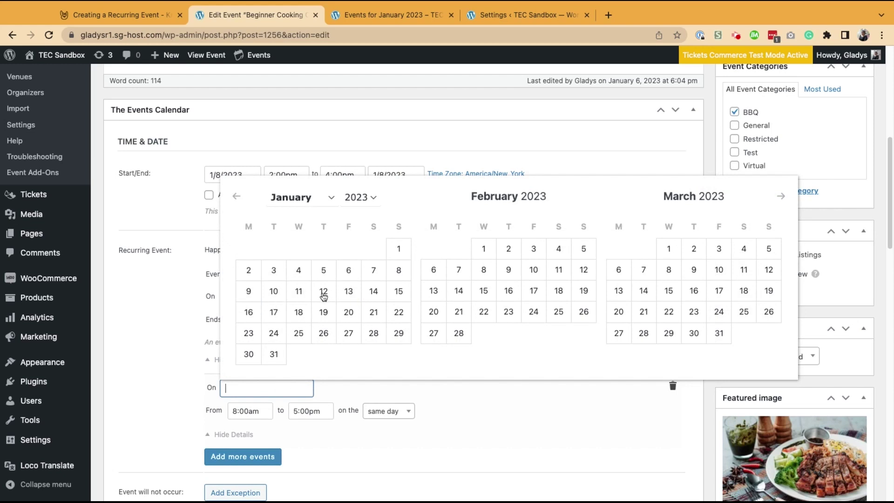
left_click(300, 313)
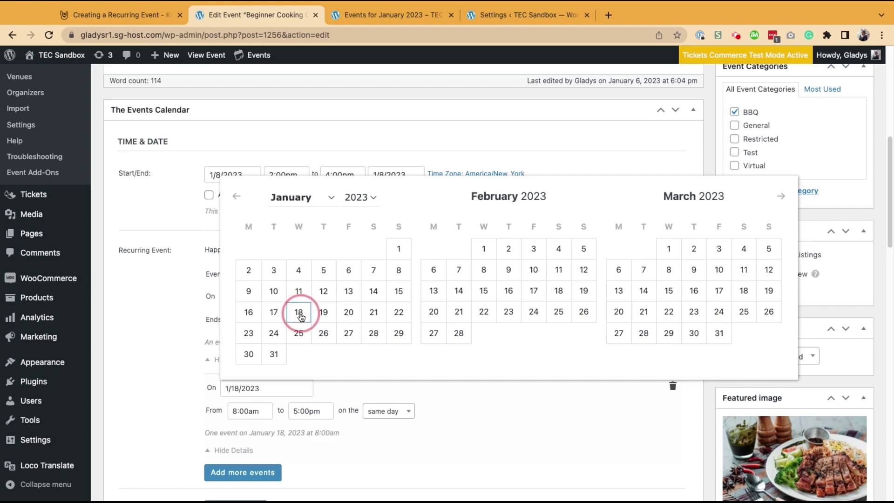
left_click(247, 412)
scroll(242, 368, "down", 1)
scroll(242, 372, "down", 3)
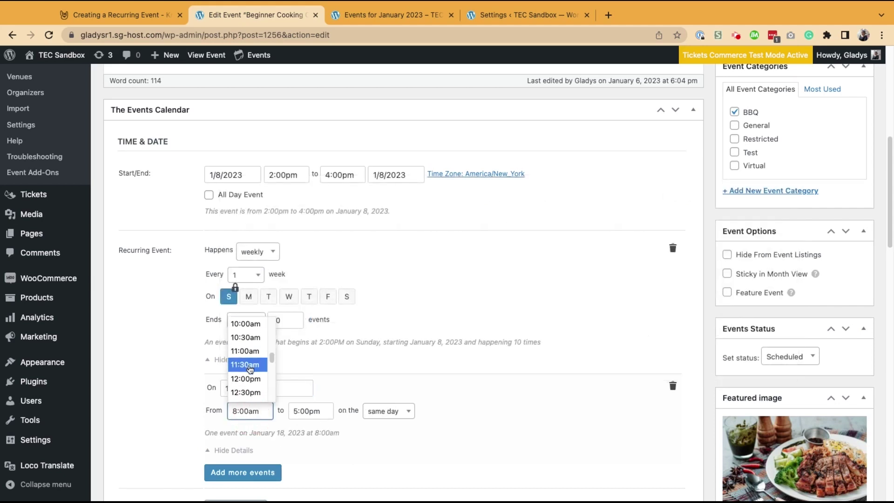
scroll(246, 389, "down", 1)
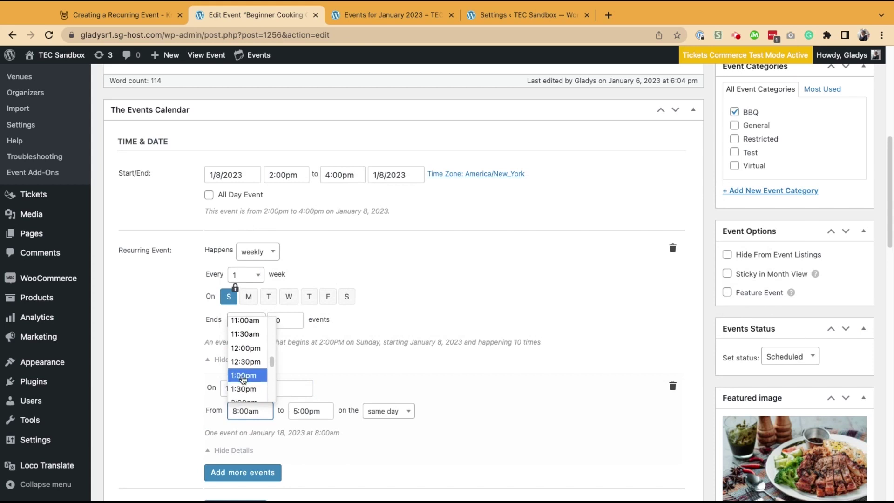
left_click(247, 389)
left_click(300, 410)
scroll(307, 361, "up", 2)
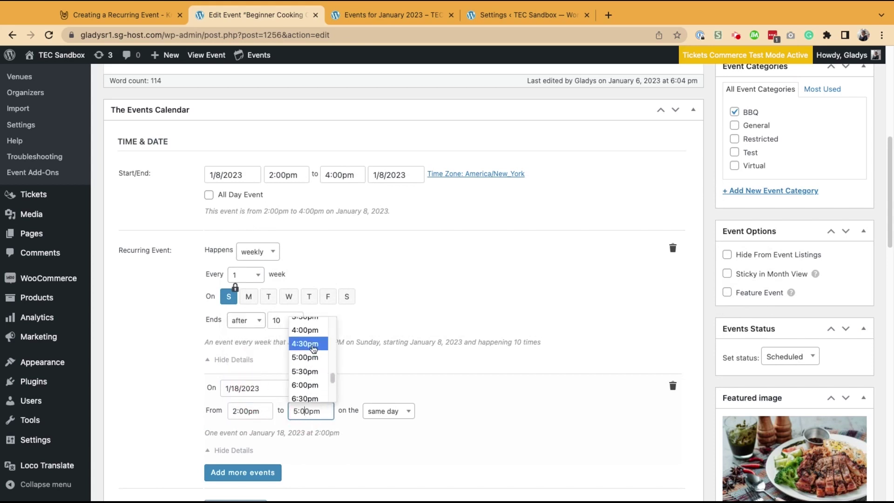
left_click(303, 358)
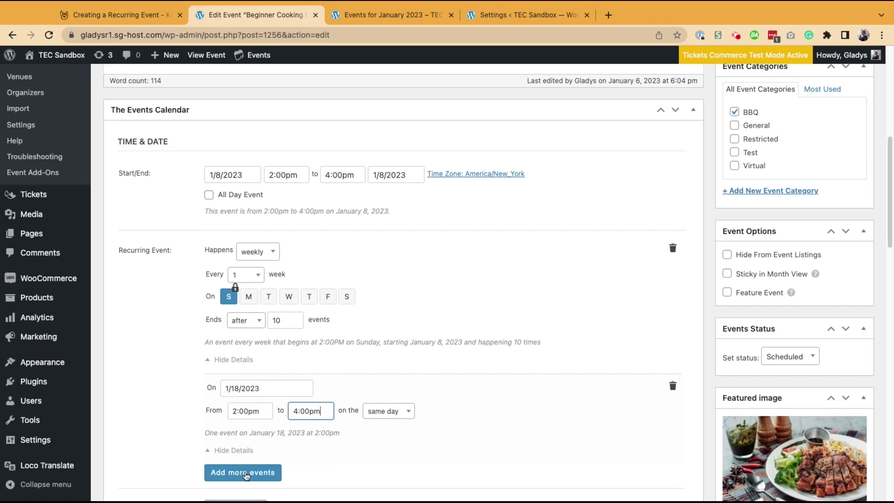
Add a second extra date, January 27, 2023, 4:00pm–6:00pm, plus a blank exception entry
left_click(265, 474)
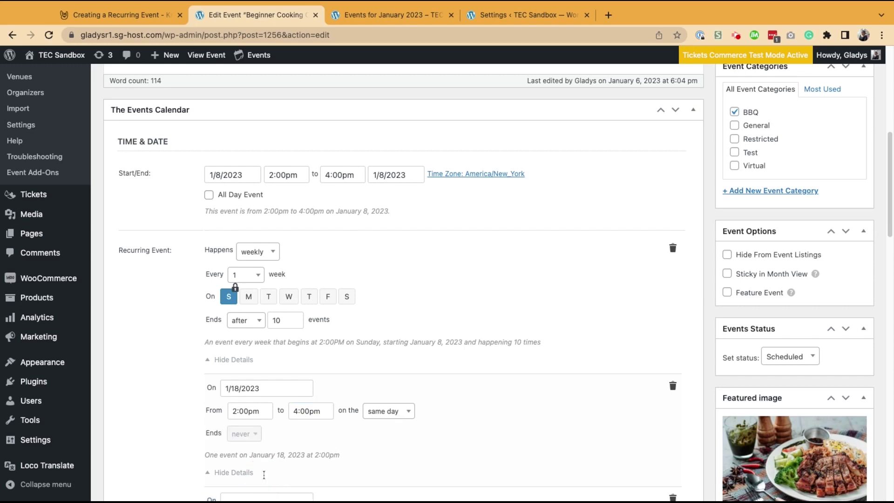
scroll(368, 454, "down", 3)
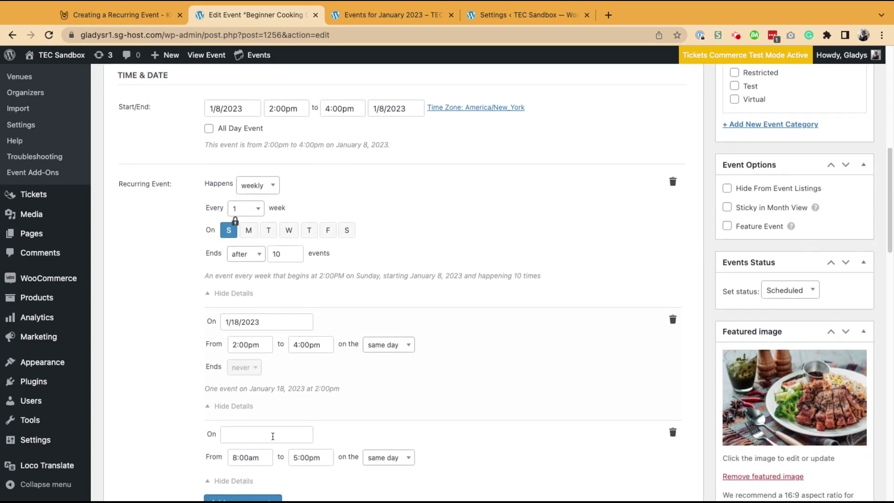
left_click(292, 499)
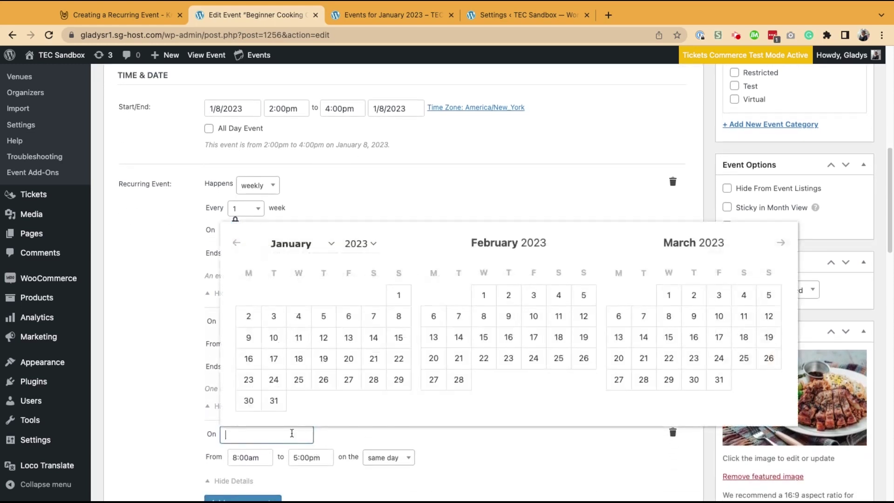
left_click(348, 379)
scroll(354, 419, "down", 5)
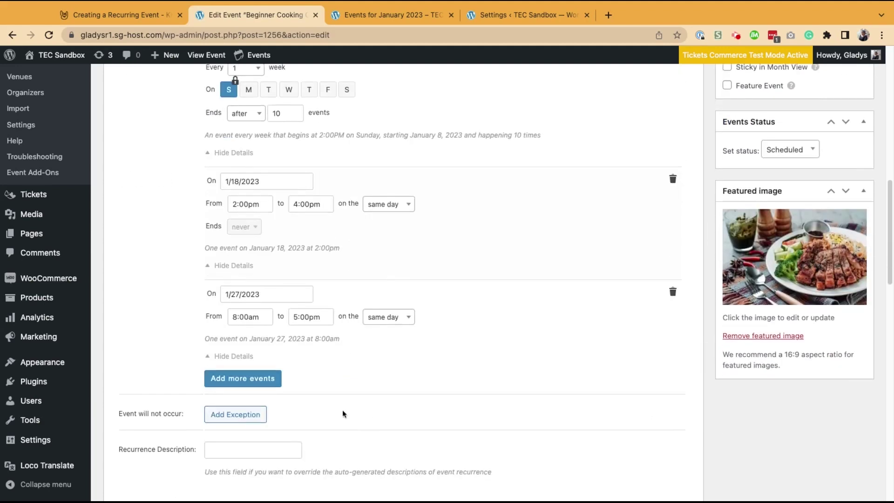
left_click(251, 322)
scroll(247, 386, "down", 3)
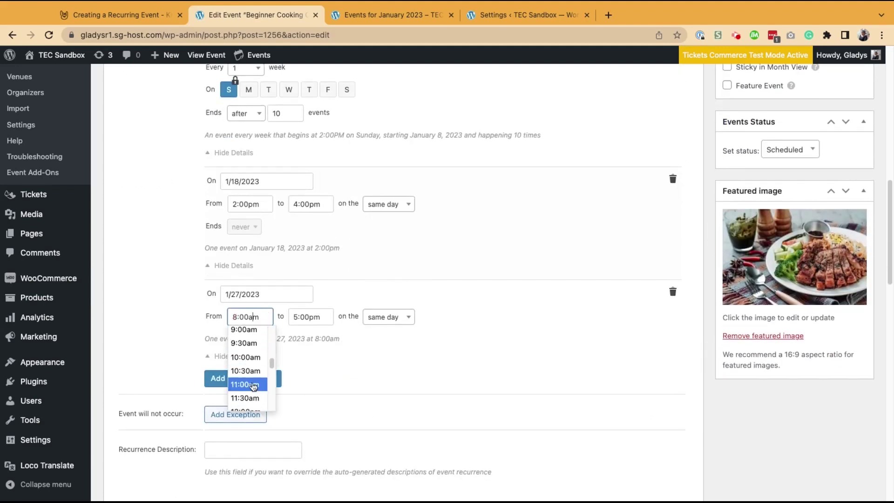
scroll(256, 387, "down", 5)
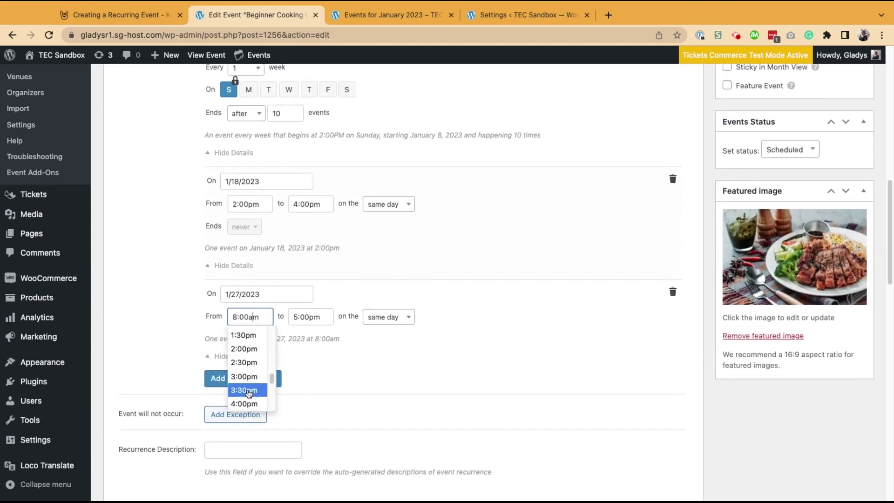
left_click(242, 401)
left_click(302, 318)
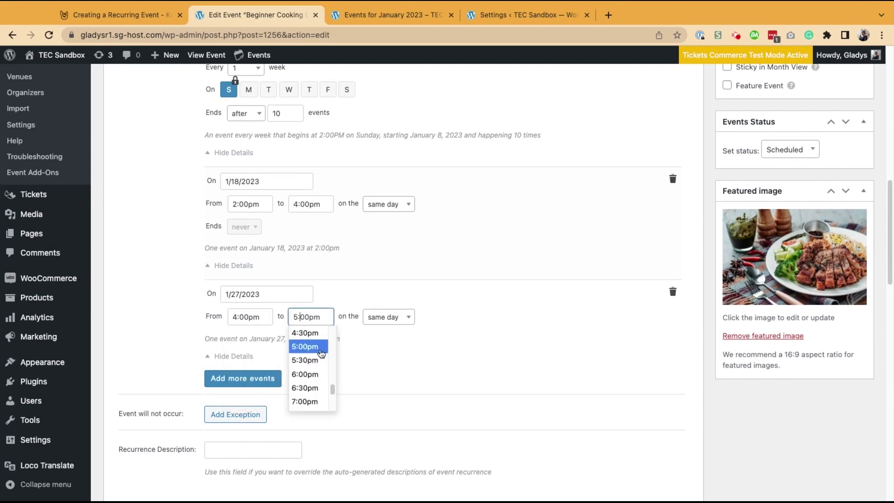
left_click(310, 372)
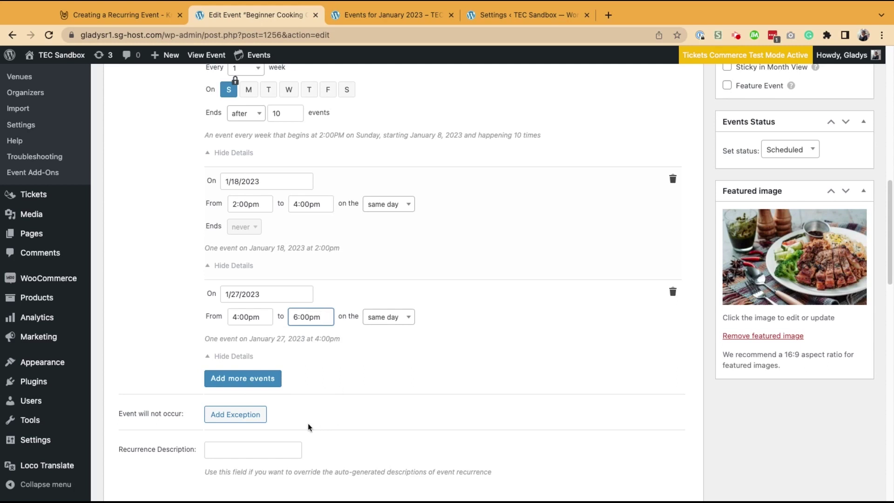
left_click(247, 416)
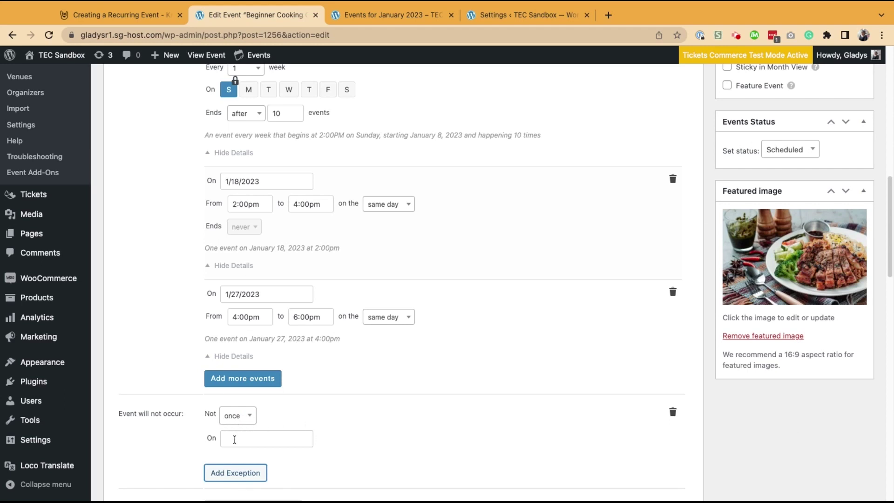
Set the recurrence exception date to January 29, 2023
left_click(234, 438)
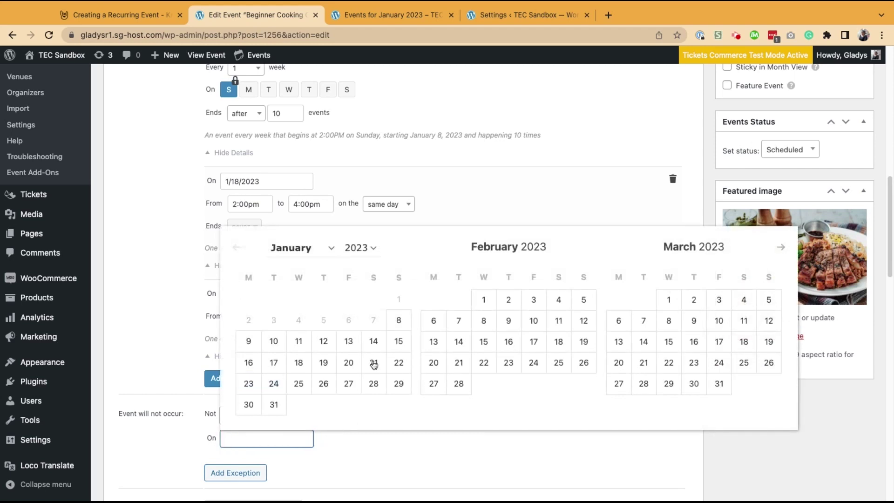
left_click(404, 390)
scroll(355, 413, "down", 1)
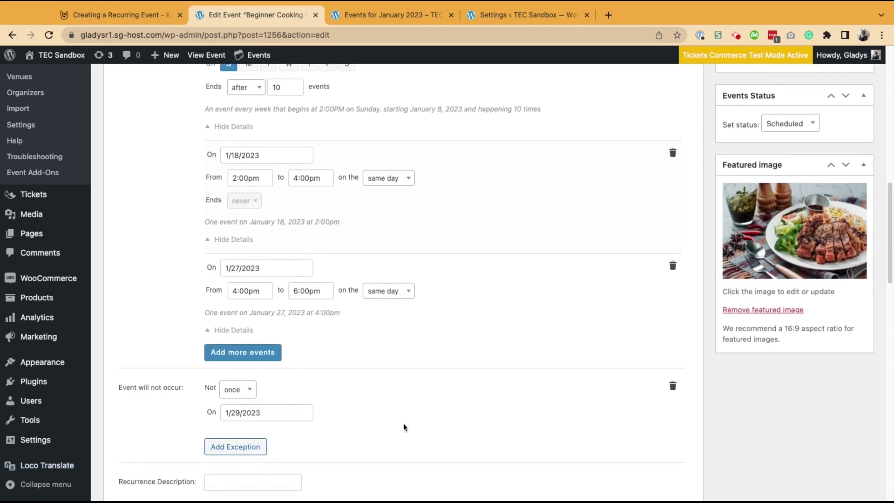
scroll(400, 426, "down", 2)
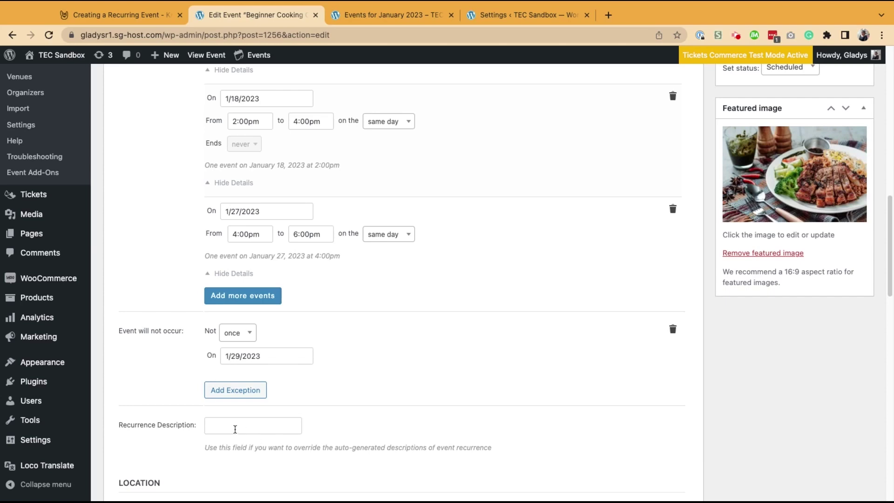
Update the recurring event and return to the January 2023 calendar
scroll(834, 187, "up", 10)
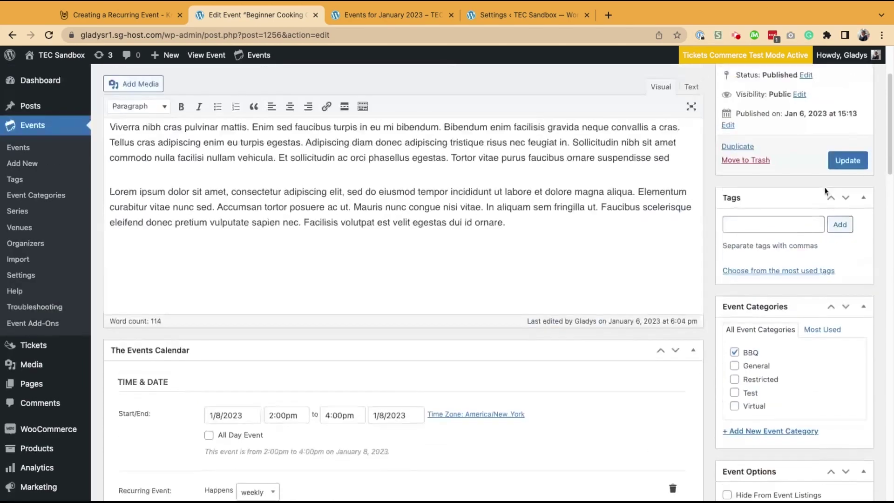
left_click(841, 180)
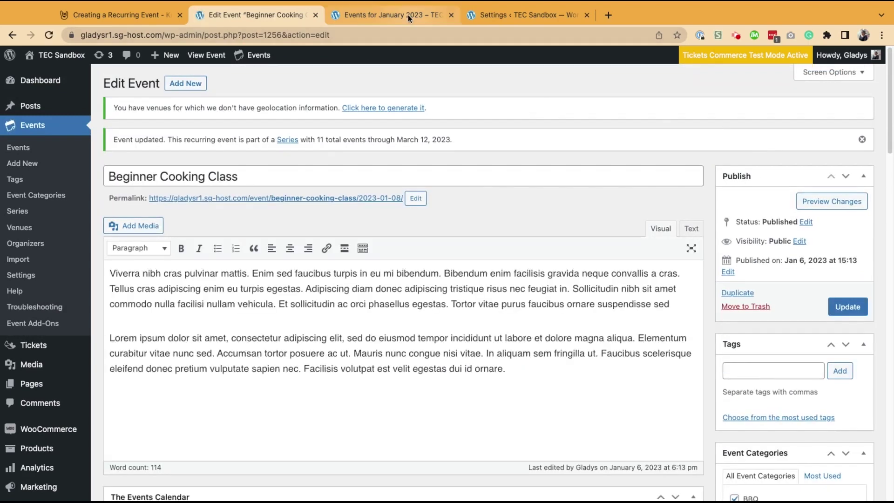
left_click(405, 19)
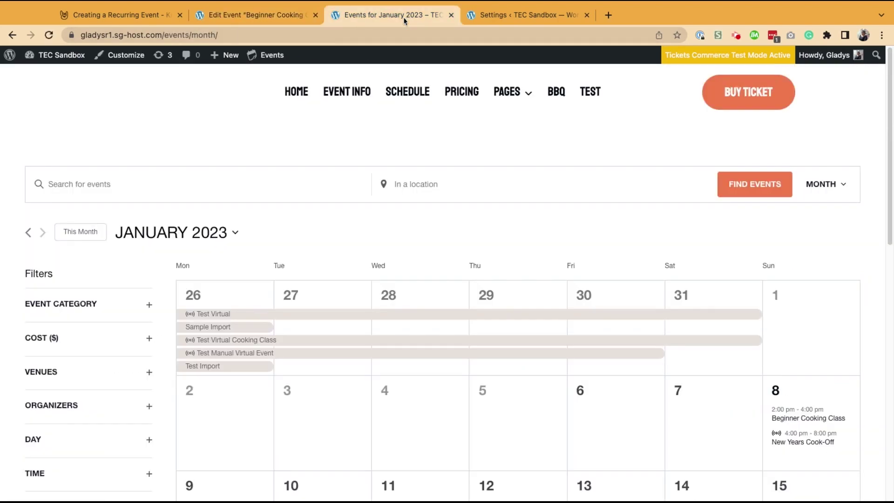
Reload the January calendar and confirm class dates on Jan 8, 15, 18, 22, 27 with Jan 29 empty
left_click(48, 35)
scroll(631, 261, "down", 2)
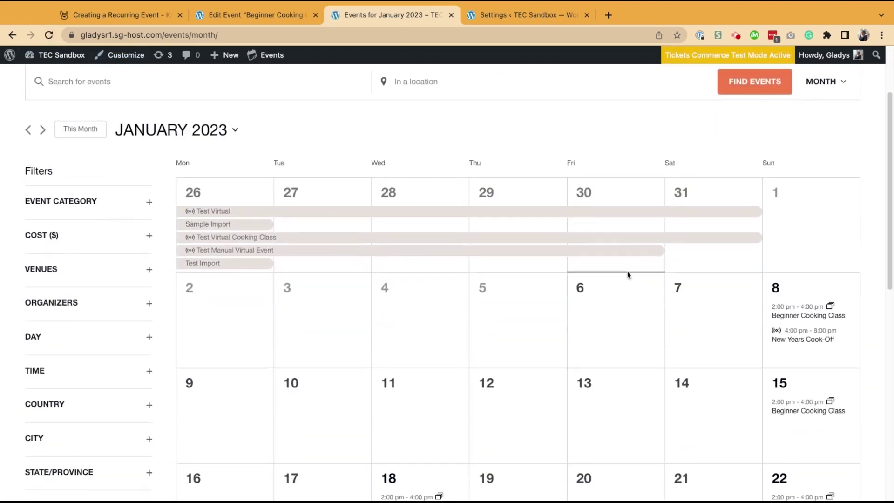
scroll(629, 275, "down", 2)
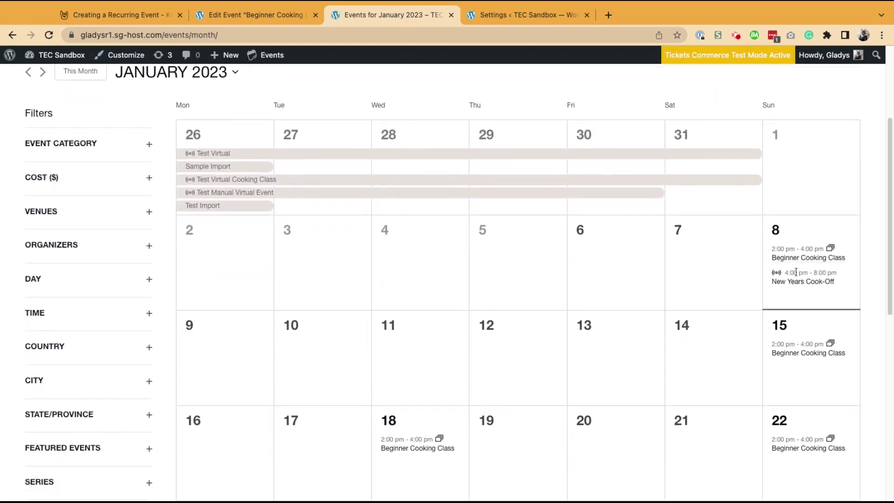
mouse_move(800, 260)
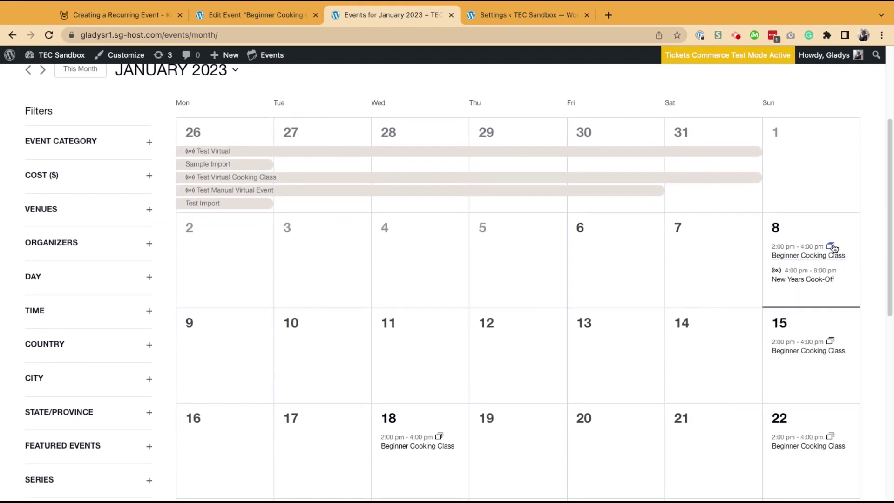
scroll(814, 322, "down", 4)
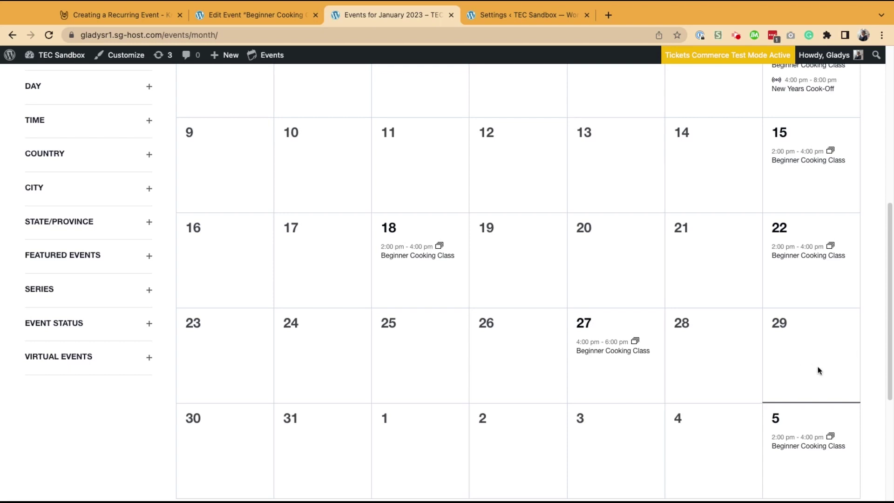
scroll(833, 368, "down", 2)
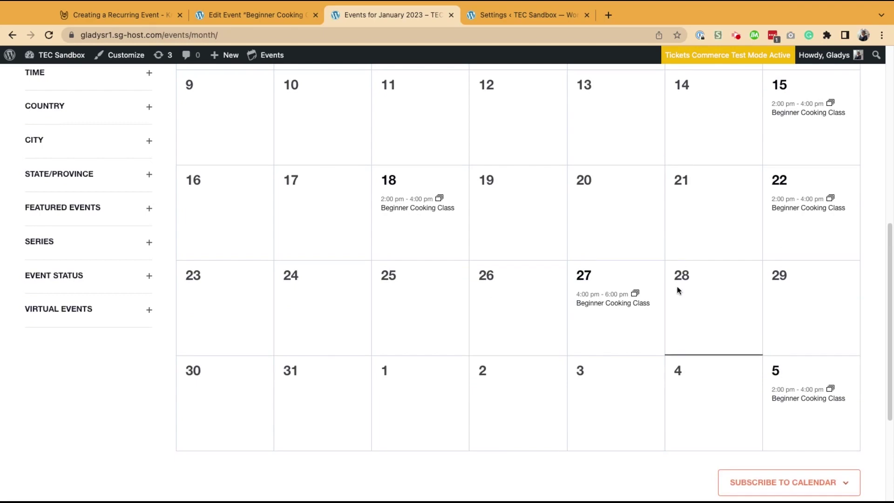
scroll(676, 292, "up", 7)
scroll(698, 270, "up", 2)
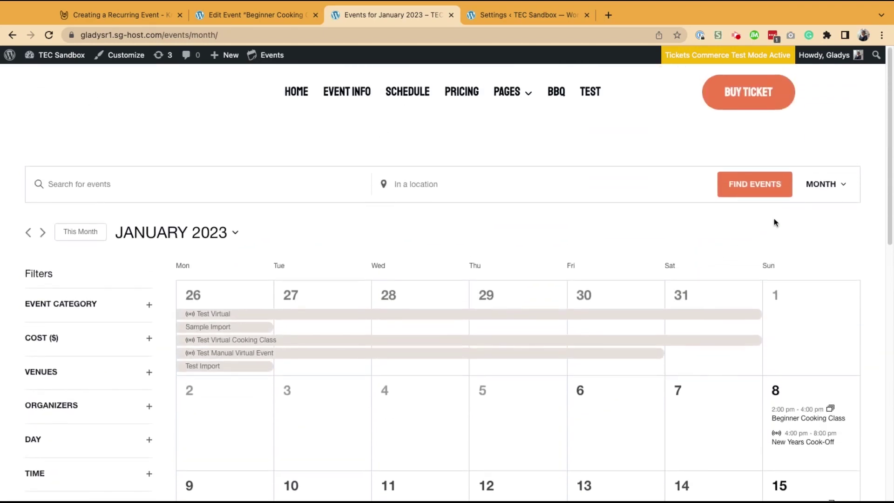
left_click(841, 190)
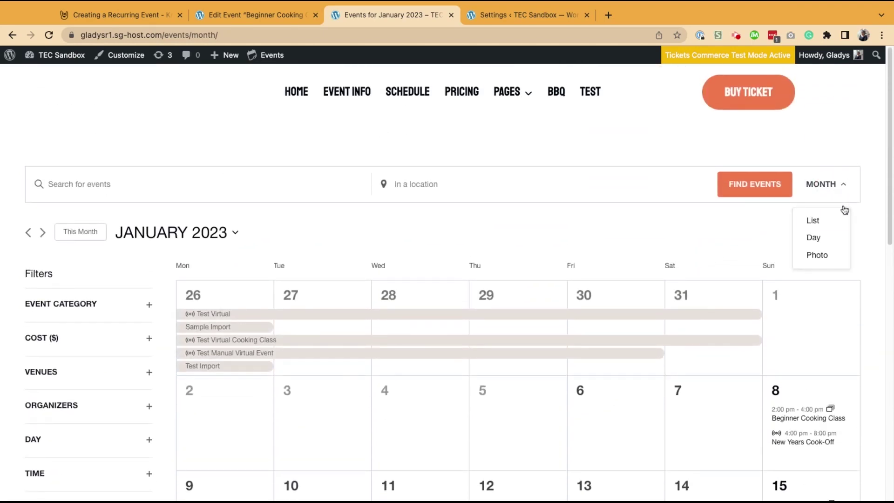
Switch the events page to List view and scroll through the upcoming Beginner Cooking Class dates
left_click(817, 223)
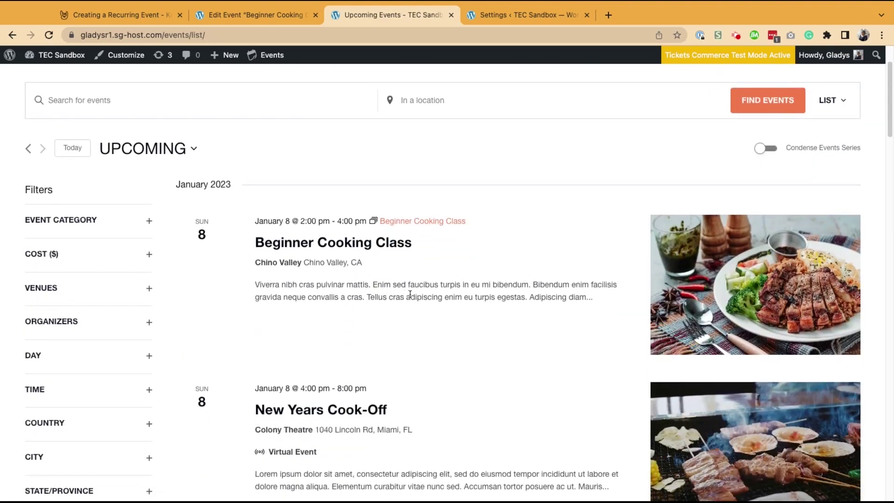
scroll(516, 310, "down", 8)
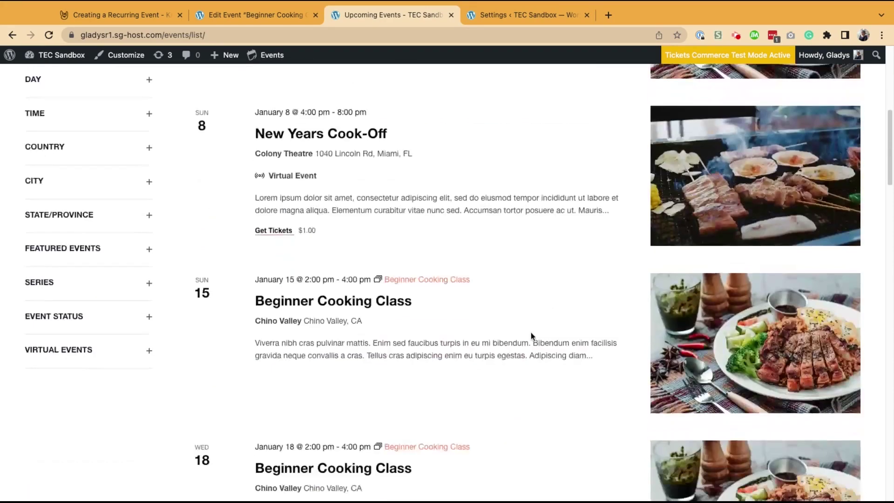
scroll(356, 301, "down", 7)
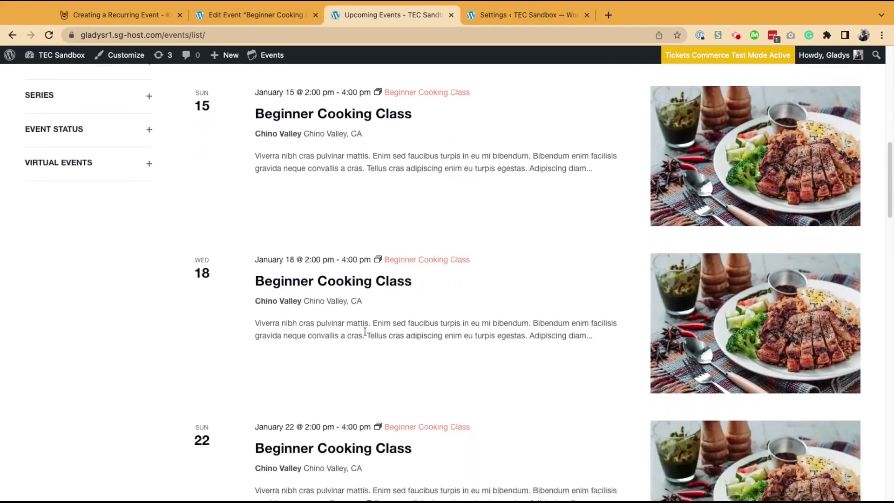
scroll(424, 338, "down", 2)
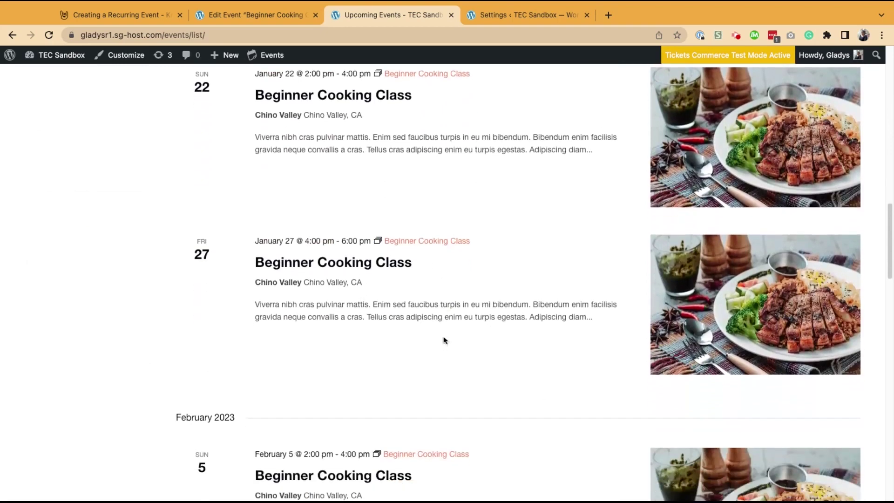
left_click(523, 17)
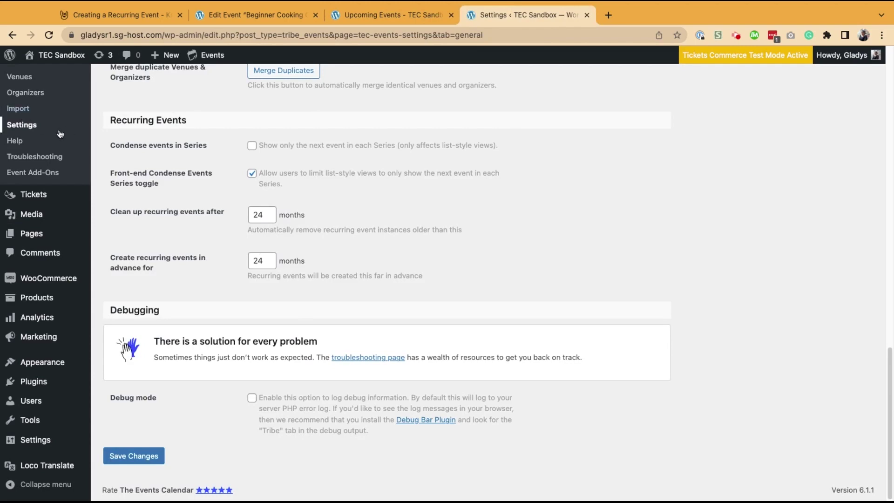
scroll(60, 145, "up", 1)
scroll(60, 145, "up", 4)
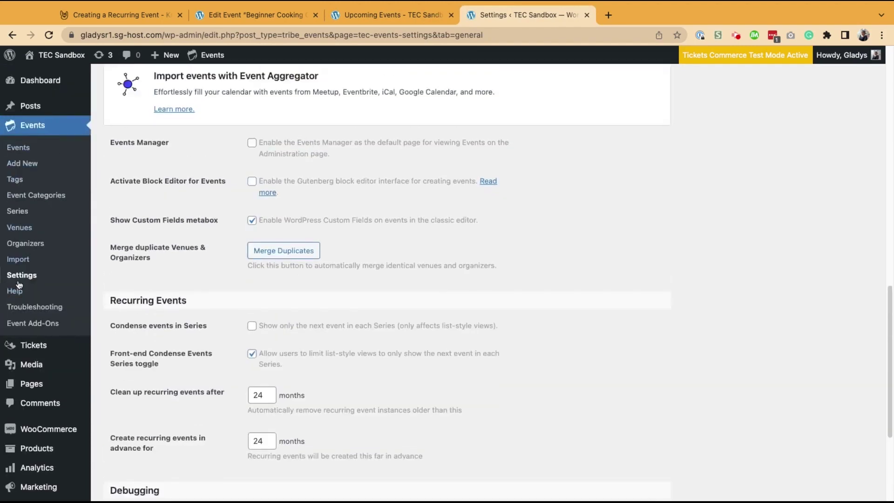
scroll(255, 213, "up", 15)
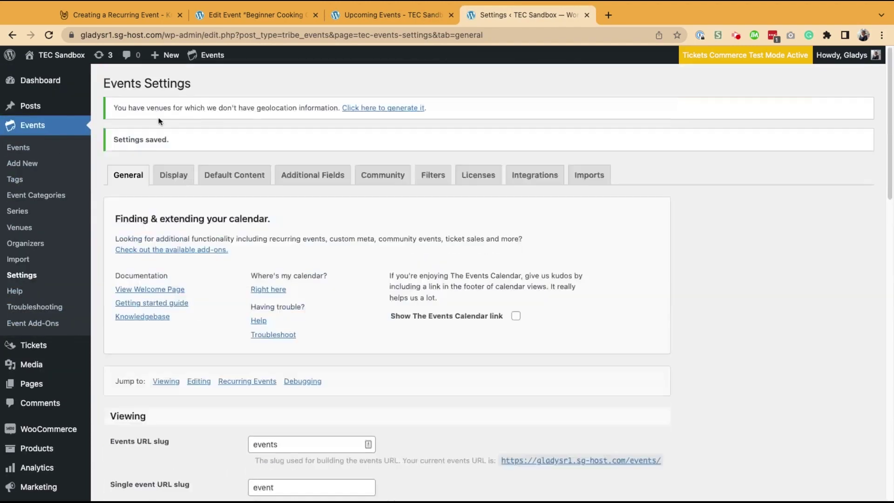
scroll(348, 231, "down", 7)
scroll(347, 231, "down", 12)
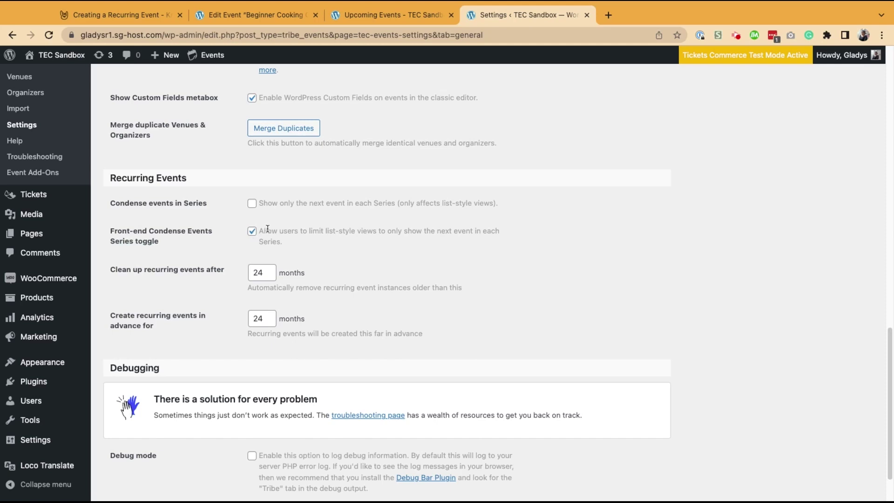
left_click(423, 17)
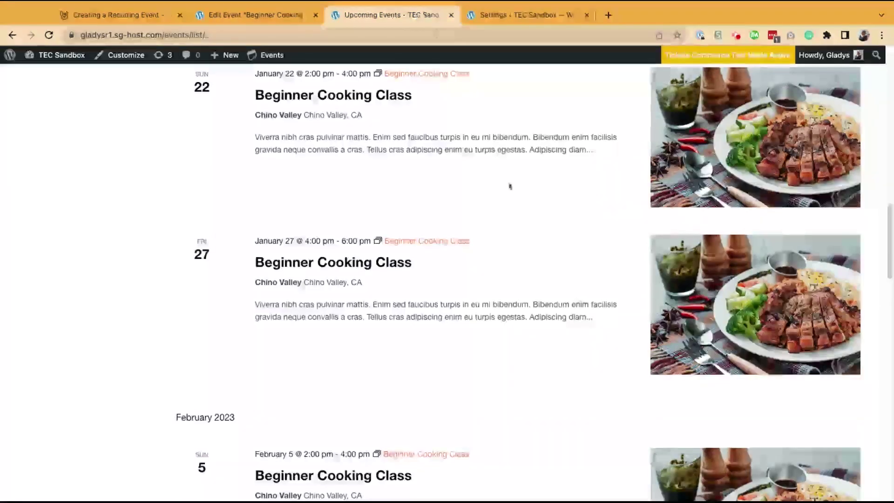
Review the February dates, then turn on Condense Events Series so the class appears only once
scroll(510, 235, "up", 4)
scroll(514, 244, "down", 10)
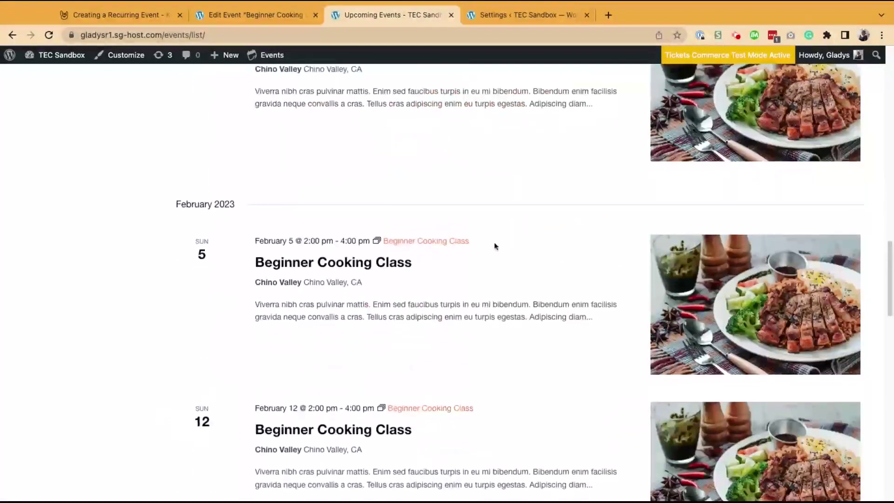
scroll(351, 282, "down", 6)
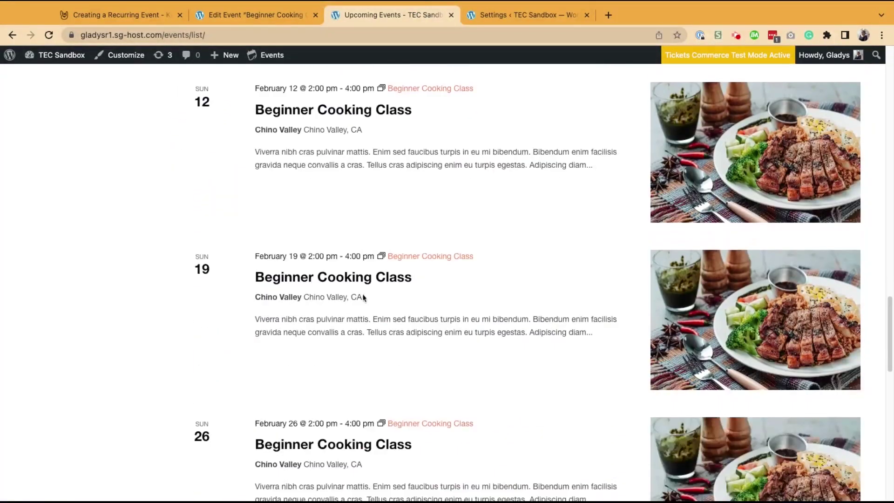
scroll(370, 312, "up", 3)
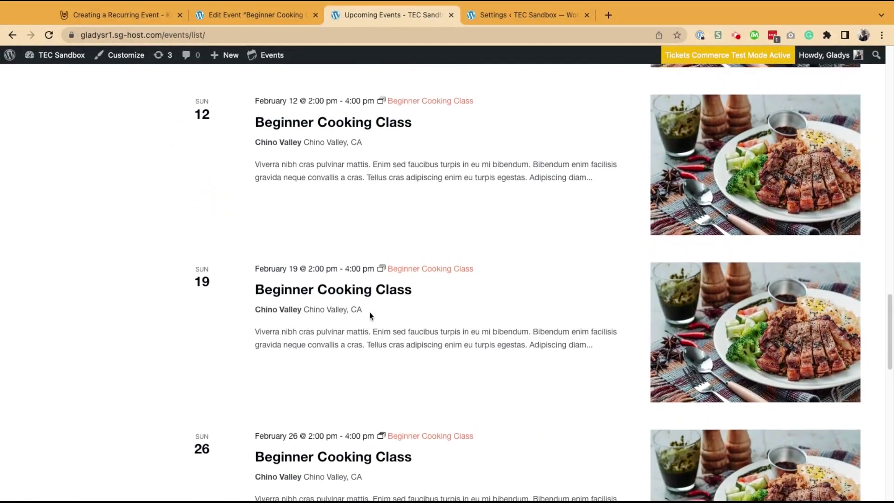
scroll(416, 313, "up", 4)
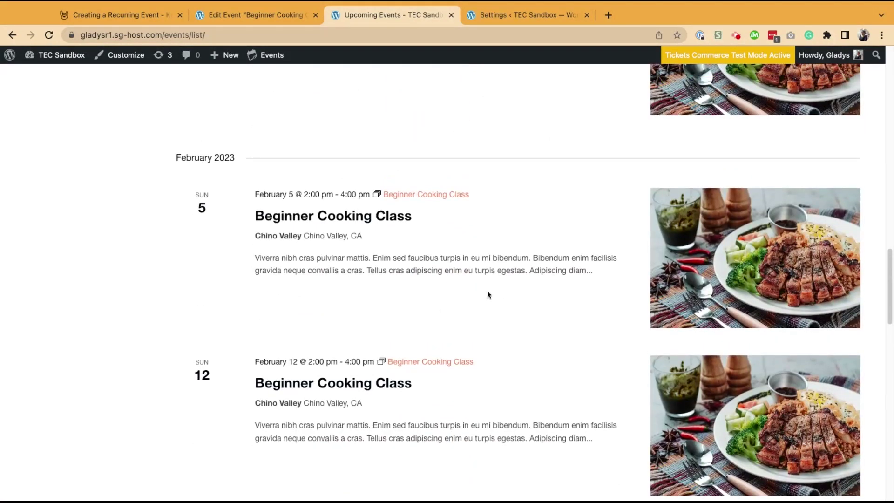
scroll(499, 288, "up", 3)
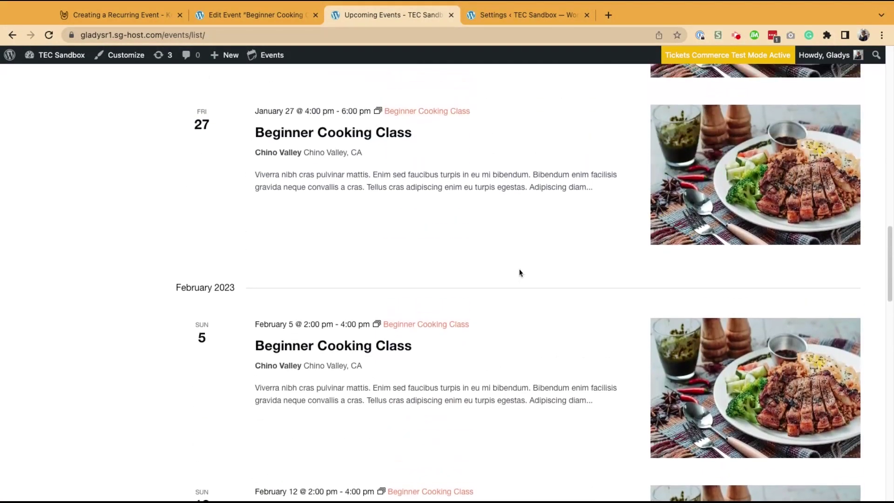
scroll(521, 269, "up", 15)
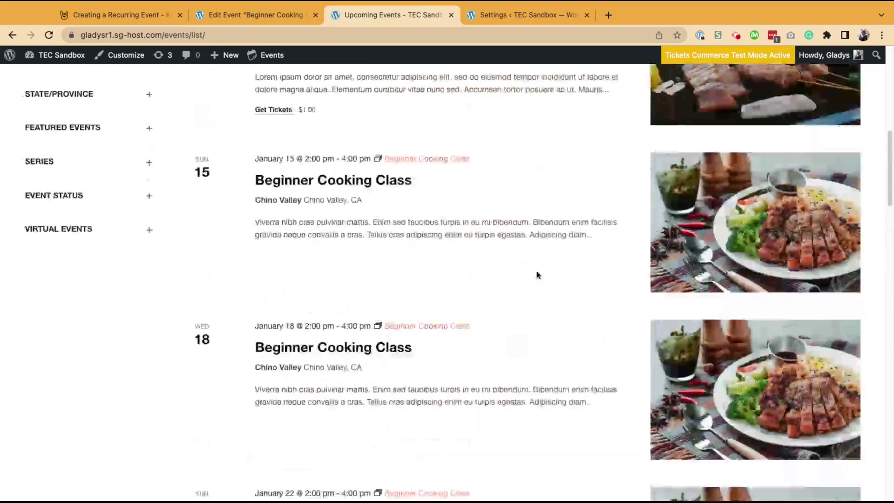
scroll(530, 275, "up", 6)
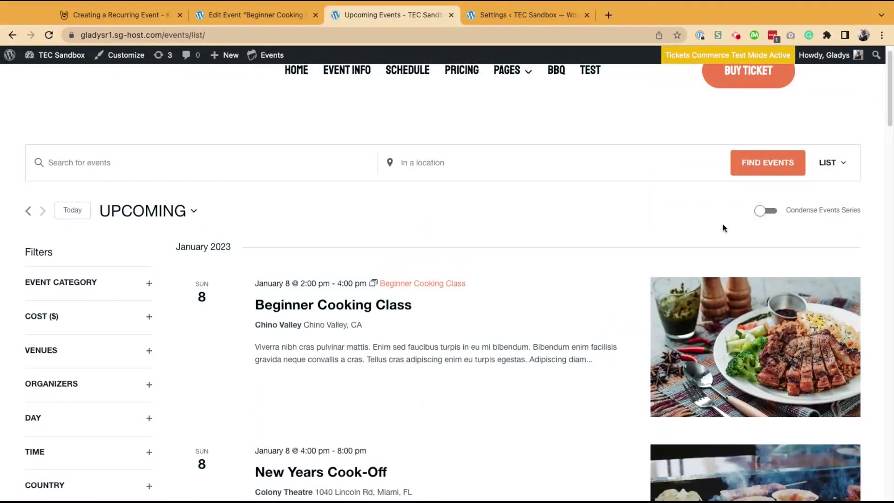
left_click(768, 212)
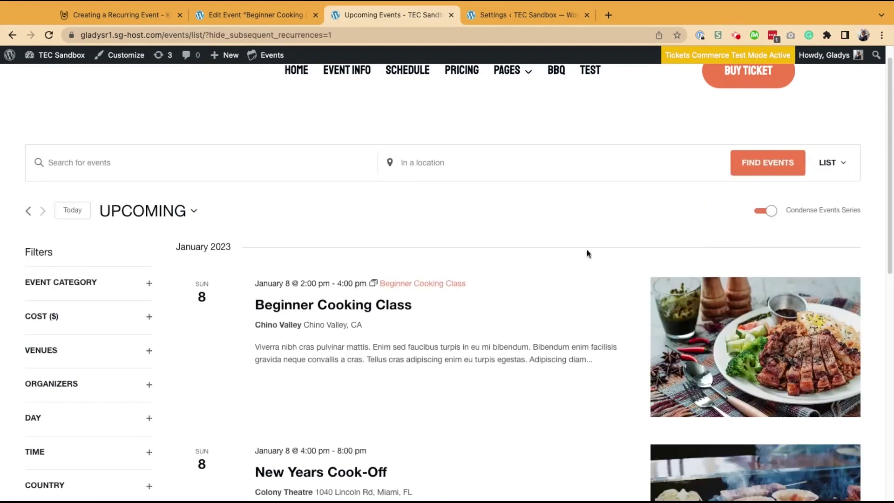
scroll(517, 269, "down", 5)
scroll(530, 333, "up", 5)
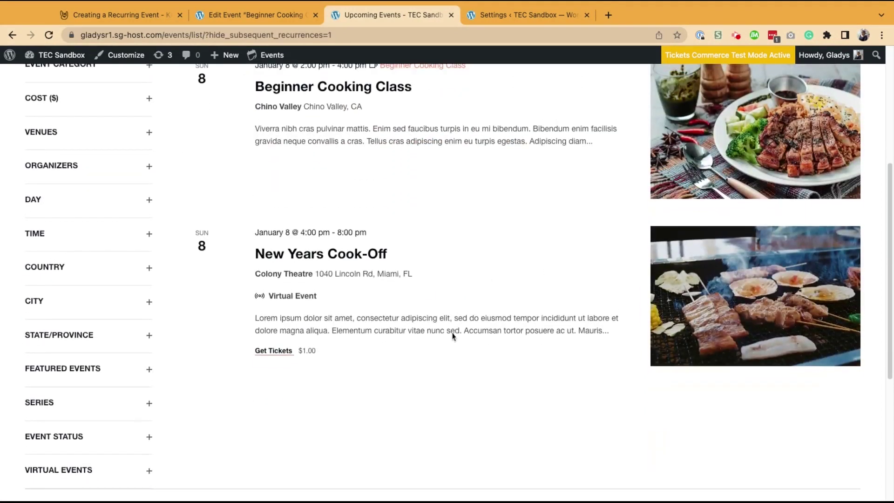